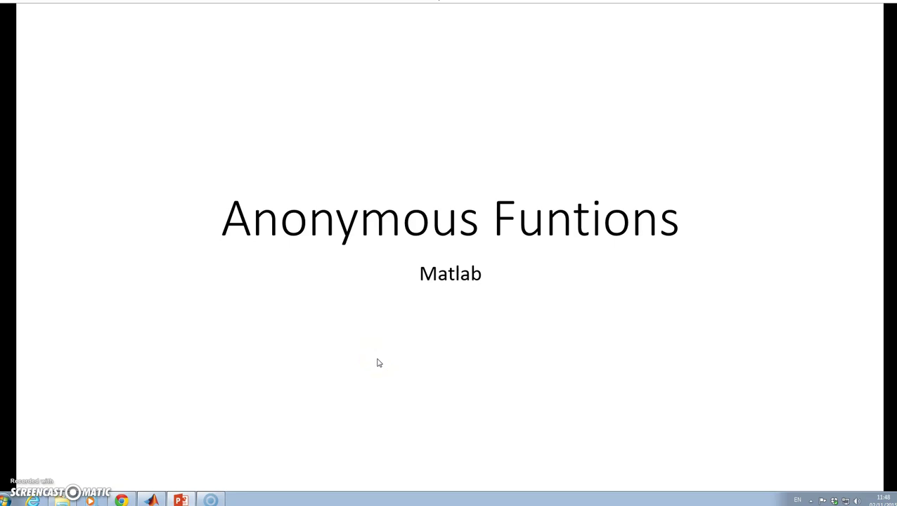
Step: Advance to the Example slide and show the equation y = x² − 1
{"action": "left_click", "coordinate": [378, 363]}
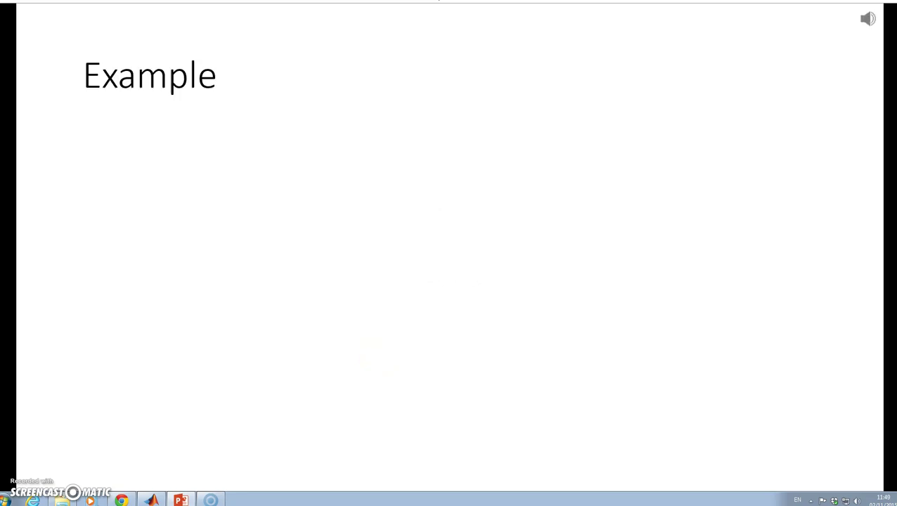
{"action": "left_click", "coordinate": [394, 354]}
{"action": "left_click", "coordinate": [591, 329]}
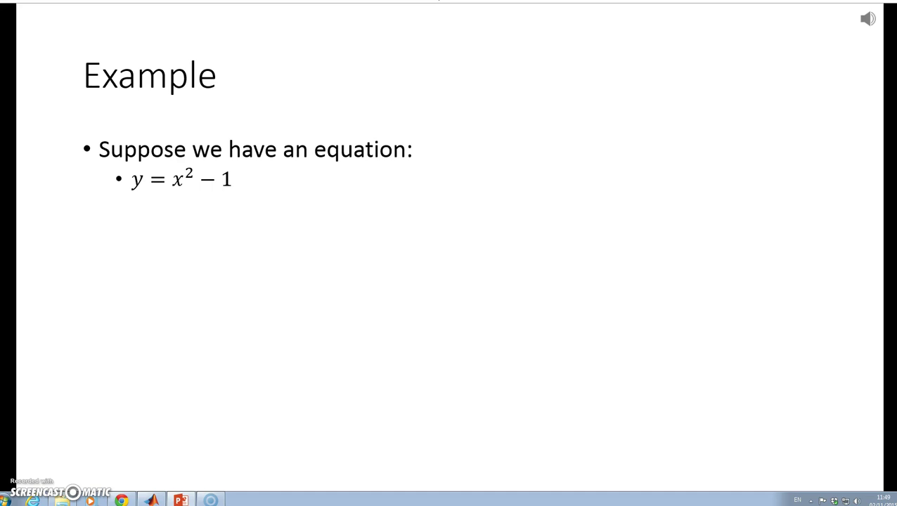
Step: Reveal the anonymous function line y=@(x) x^2-1; and the y(2) evaluation line
{"action": "key", "text": "Right"}
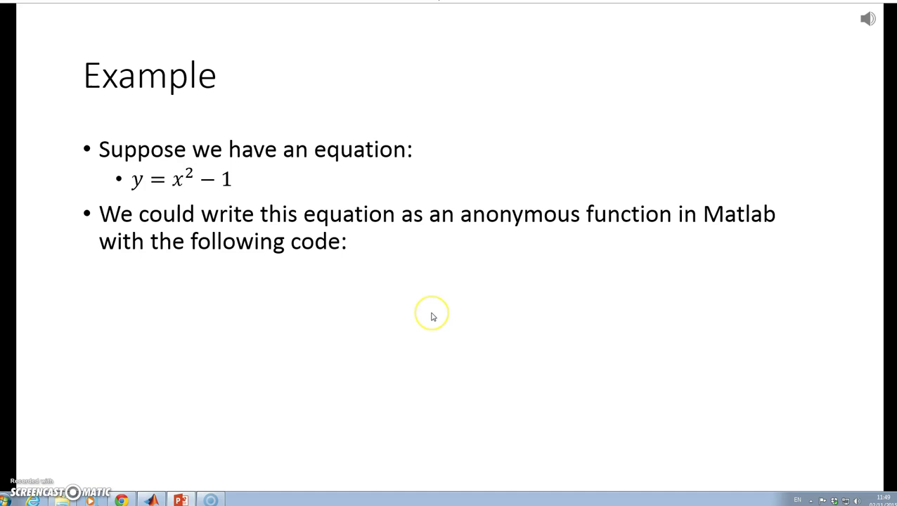
{"action": "key", "text": "Right"}
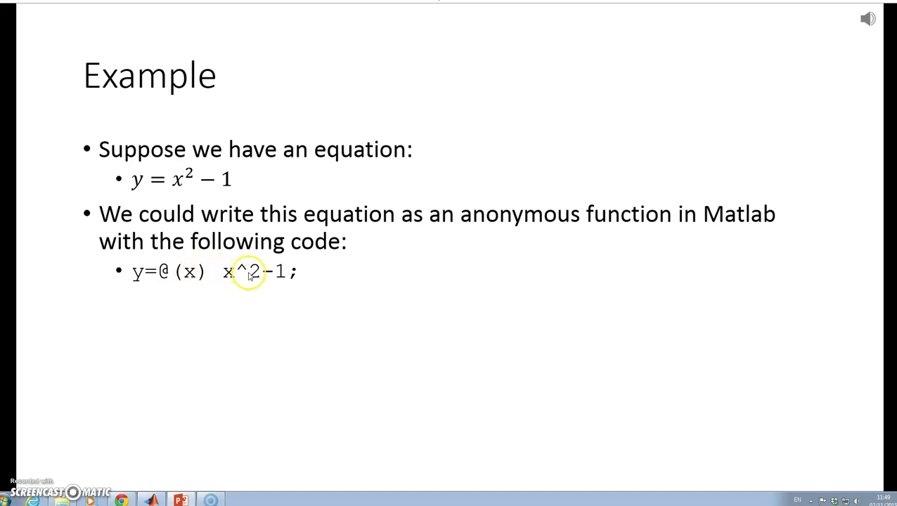
{"action": "left_click", "coordinate": [236, 297]}
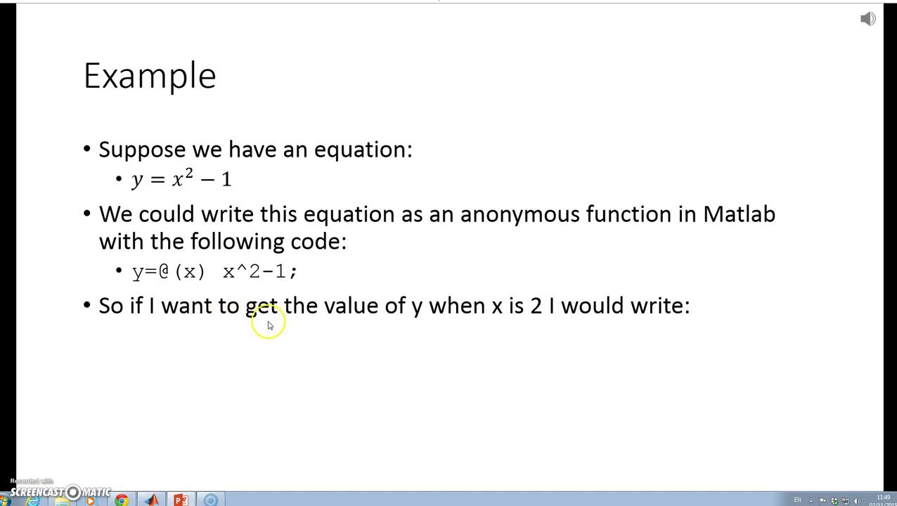
{"action": "left_click", "coordinate": [228, 341]}
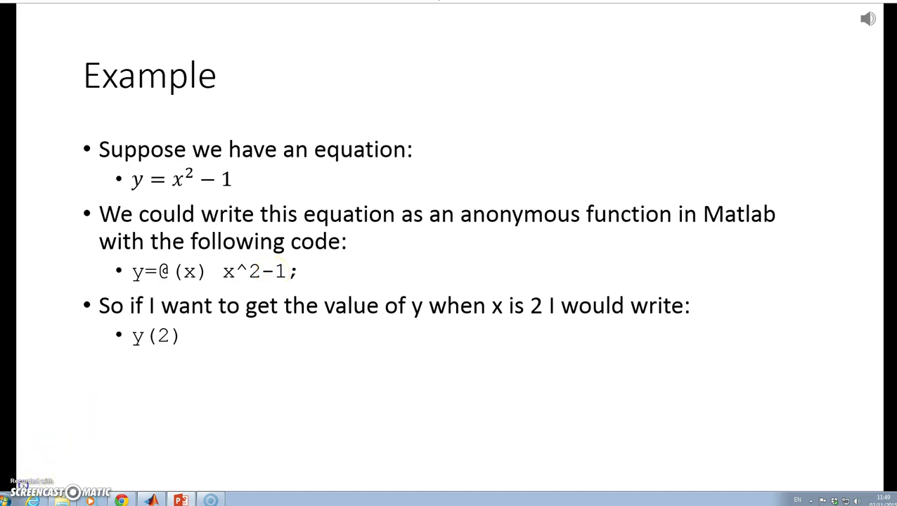
Step: Define the anonymous function y=@(x) x^2-1; in the MATLAB Command Window
{"action": "left_click", "coordinate": [151, 500]}
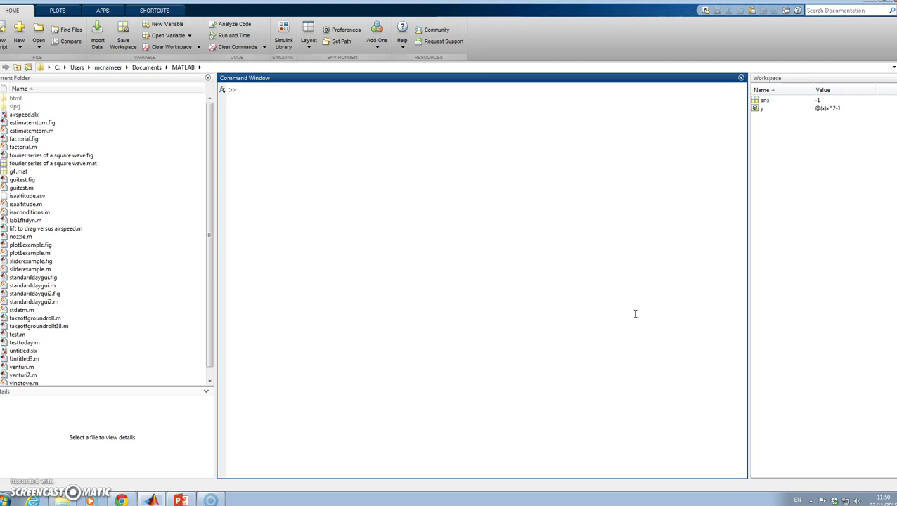
{"action": "type", "text": "y=8"}
{"action": "type", "text": "(x)"}
{"action": "type", "text": " x^2"}
{"action": "type", "text": "-1;"}
{"action": "key", "text": "Return"}
Step: Evaluate y(2) and y(0), returning 3 and -1
{"action": "type", "text": "y(2)"}
{"action": "key", "text": "Return"}
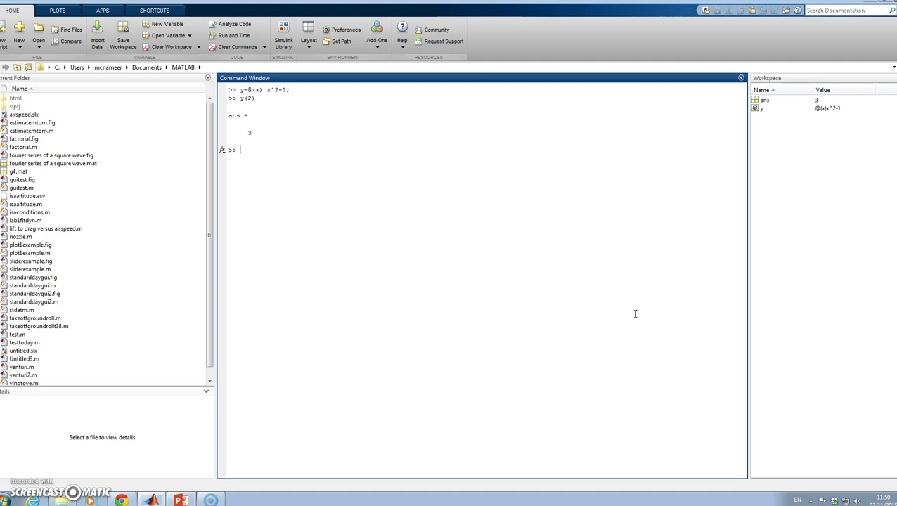
{"action": "type", "text": "y(0)"}
{"action": "key", "text": "Return"}
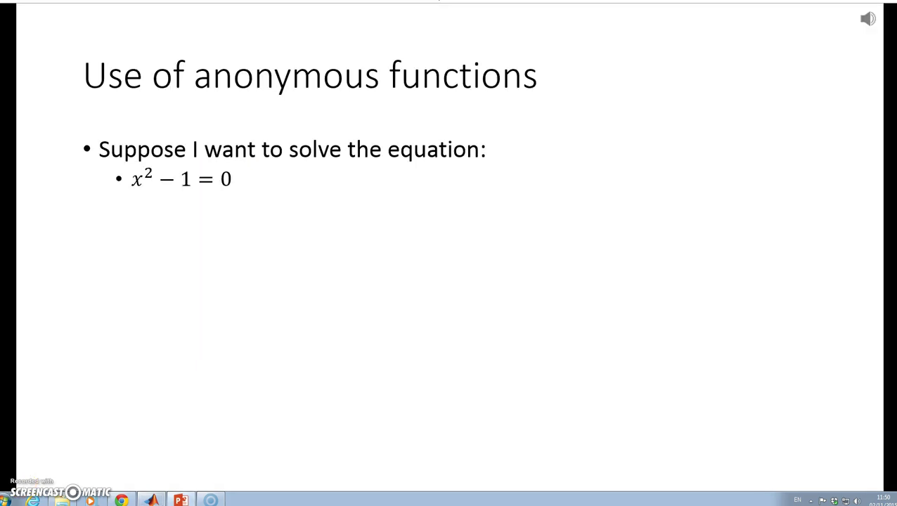
Step: Reveal the roots bullet with (x − 1)(x + 1) and the roots and fzero solver bullets
{"action": "key", "text": "Right"}
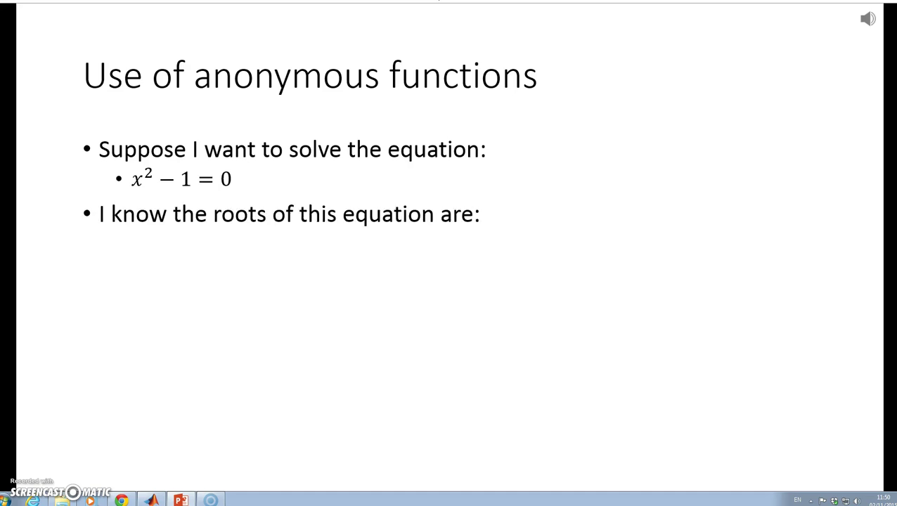
{"action": "key", "text": "Right"}
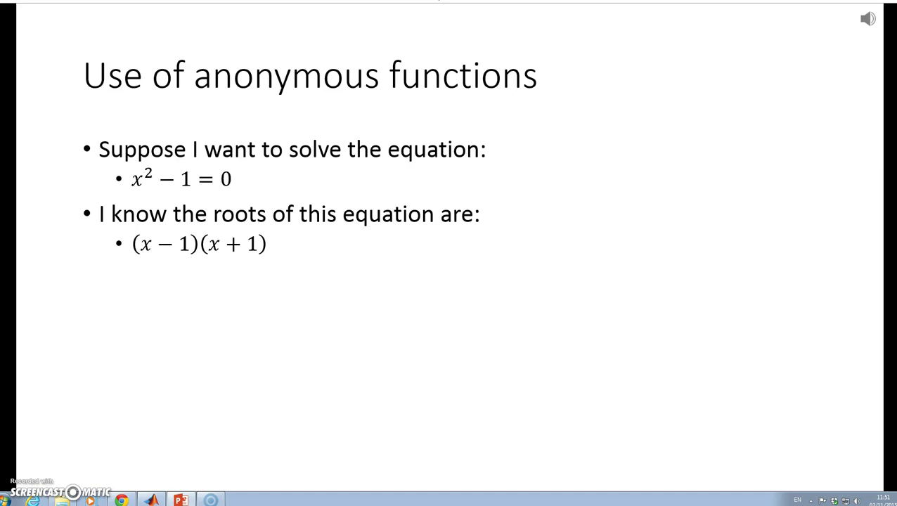
{"action": "key", "text": "Right"}
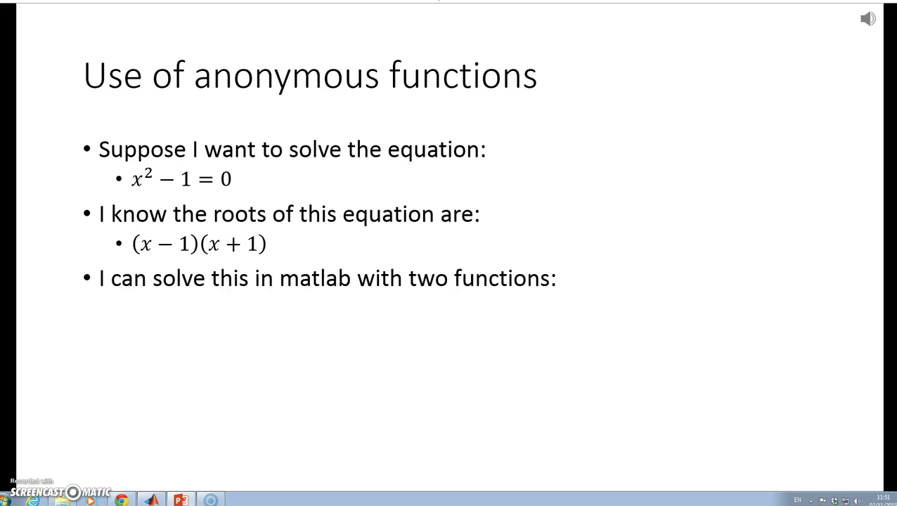
{"action": "key", "text": "Right"}
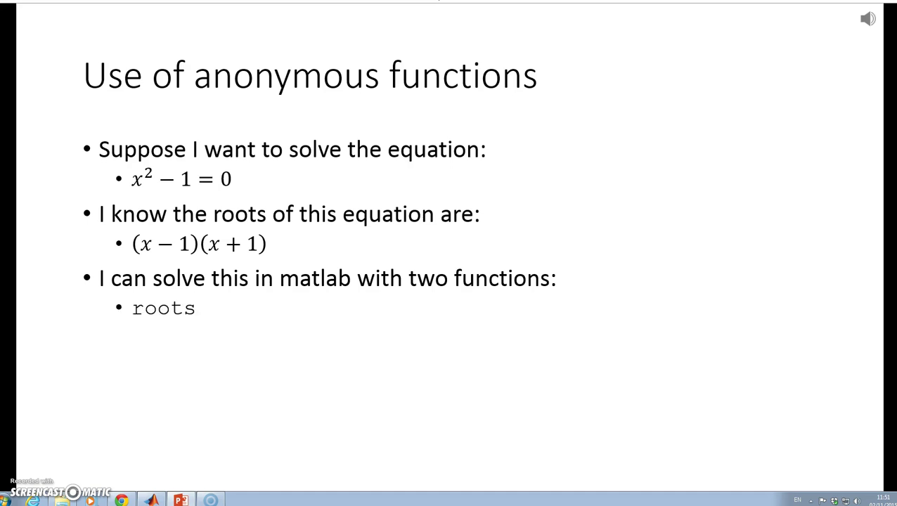
{"action": "key", "text": "Right"}
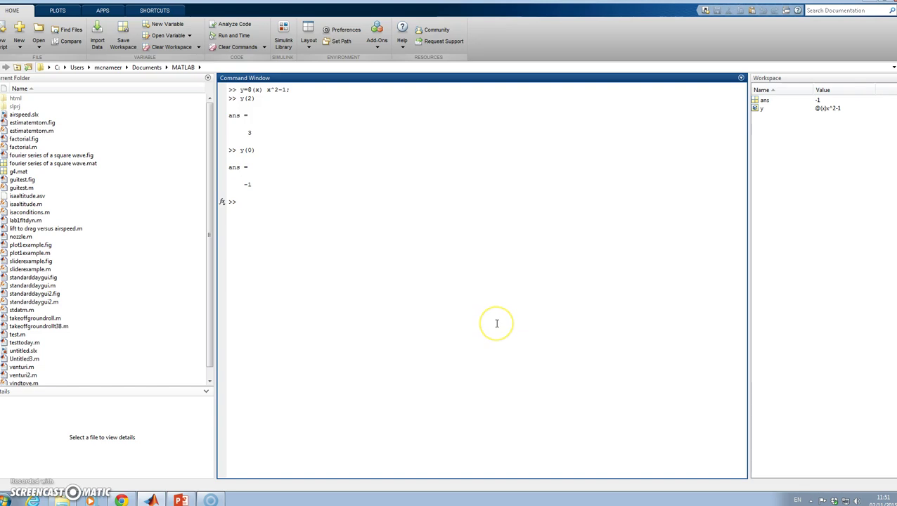
Step: Run roots([1 0 -1]) to get the roots -1 and 1
{"action": "type", "text": "roots("}
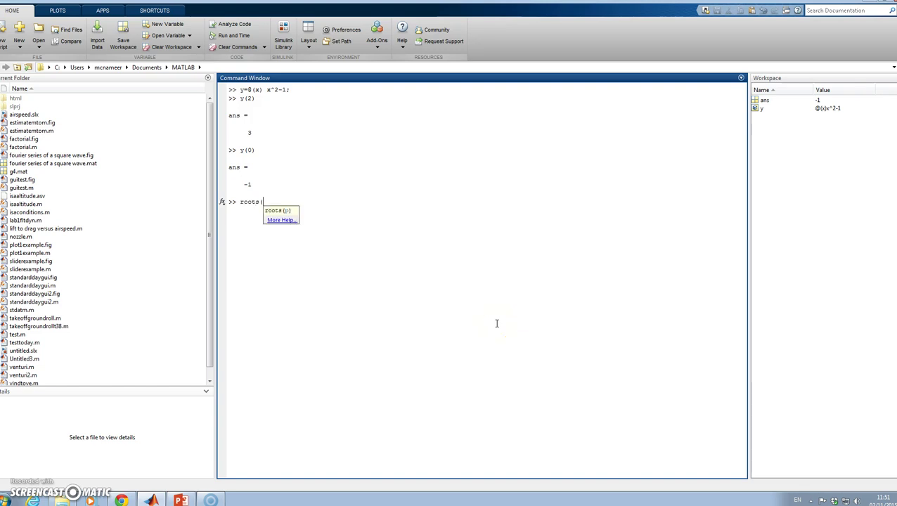
{"action": "type", "text": ")"}
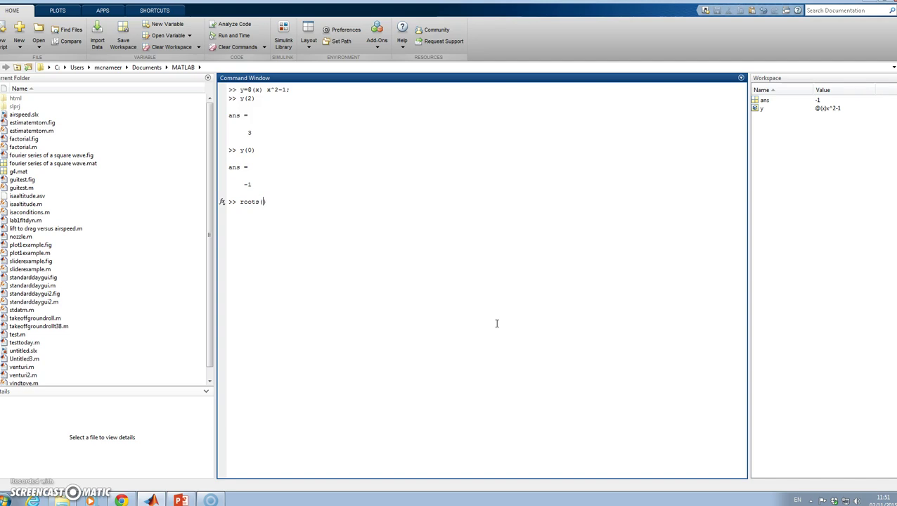
{"action": "type", "text": "["}
{"action": "type", "text": "]"}
{"action": "key", "text": "Left"}
{"action": "type", "text": "1 0 -1"}
{"action": "key", "text": "Right"}
{"action": "key", "text": "Right"}
{"action": "key", "text": "Return"}
Step: Run fzero(y,0) to find the root -1 nearest the starting guess 0
{"action": "type", "text": "fzero("}
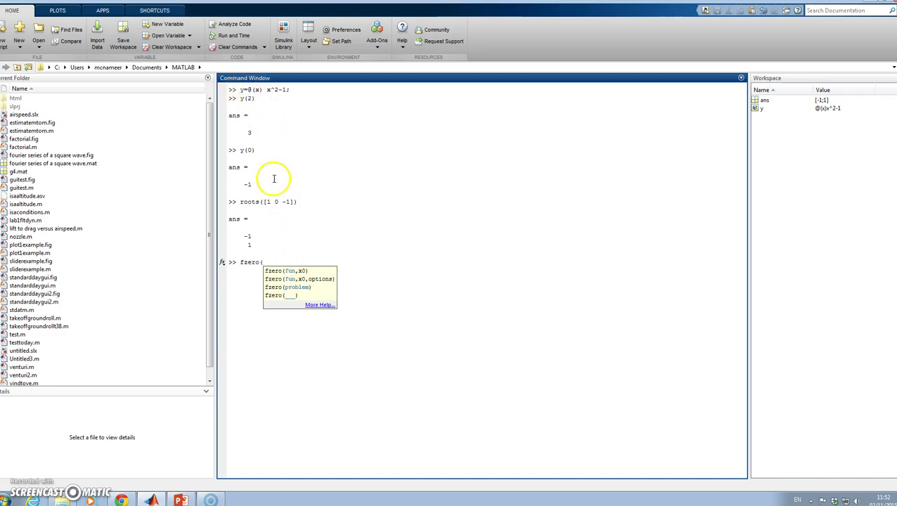
{"action": "type", "text": "y,"}
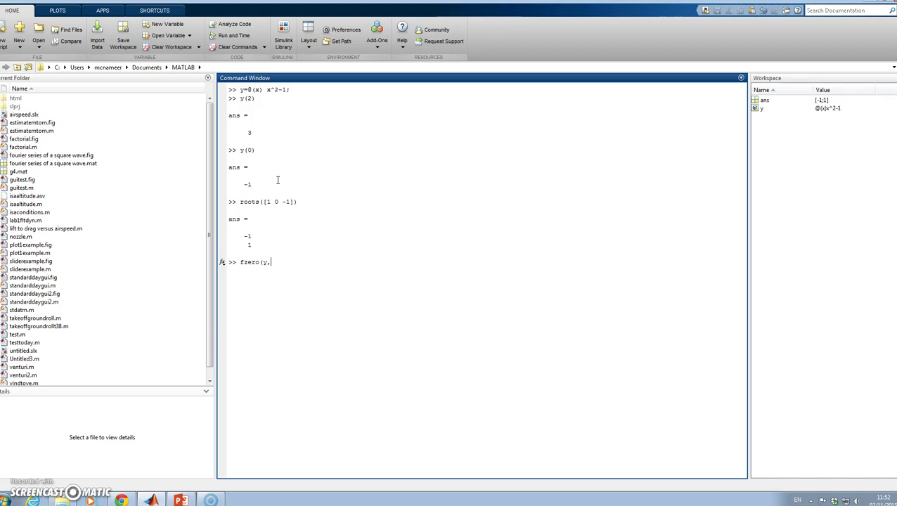
{"action": "type", "text": "0)"}
{"action": "key", "text": "Return"}
{"action": "left_click", "coordinate": [310, 397]}
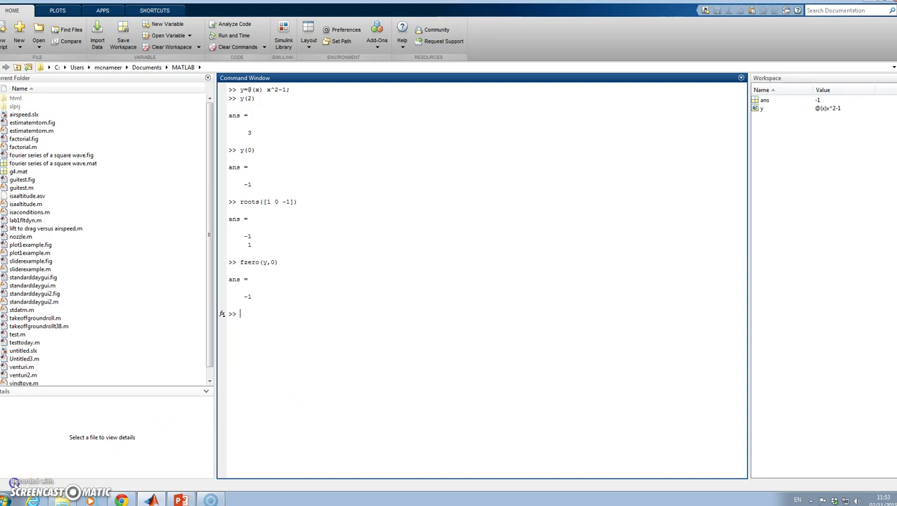